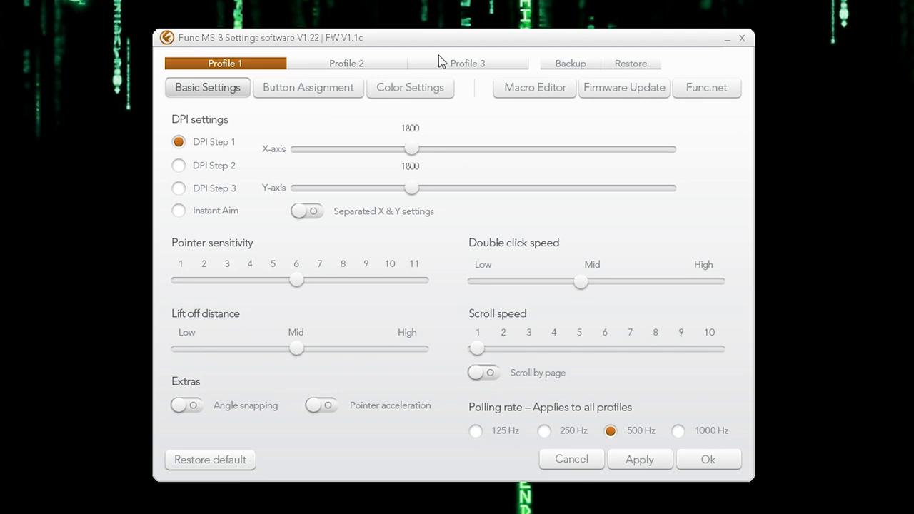
Compare the basic settings of Profile 2 and Profile 3, and return to Profile 1 with its settings applied
click(368, 64)
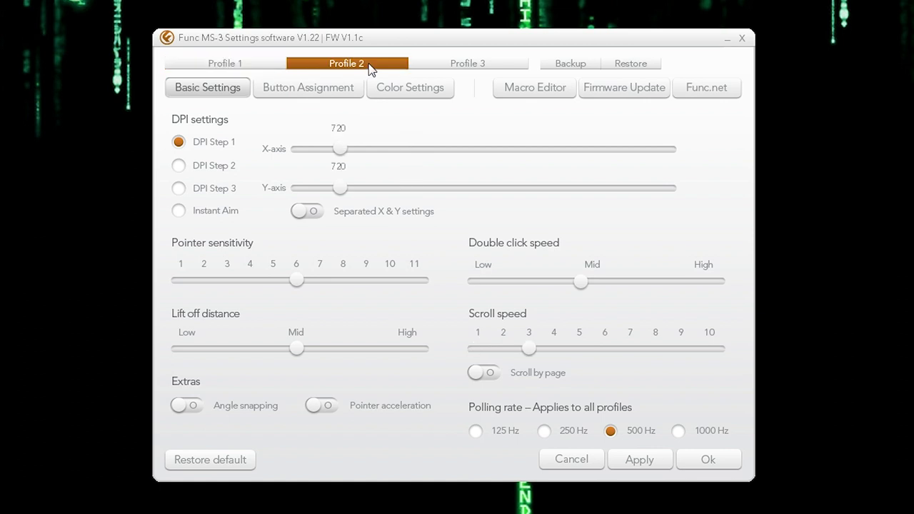
click(474, 67)
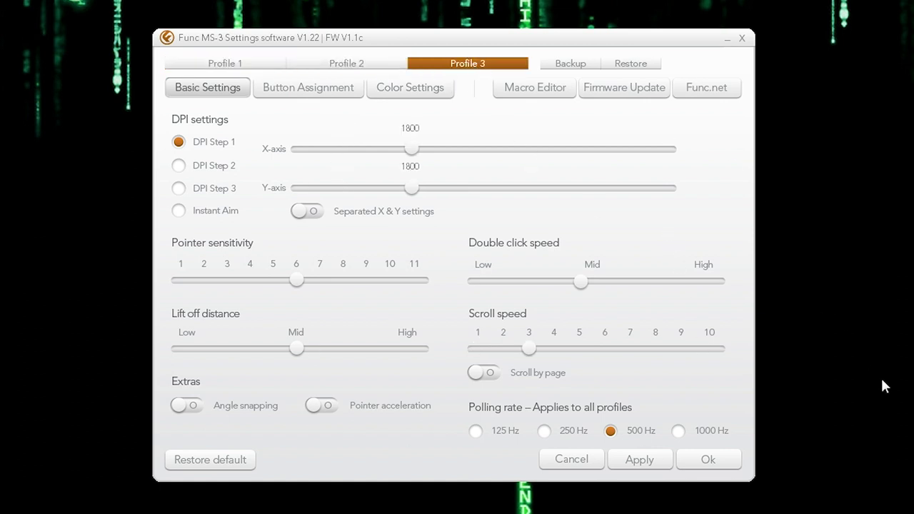
click(222, 64)
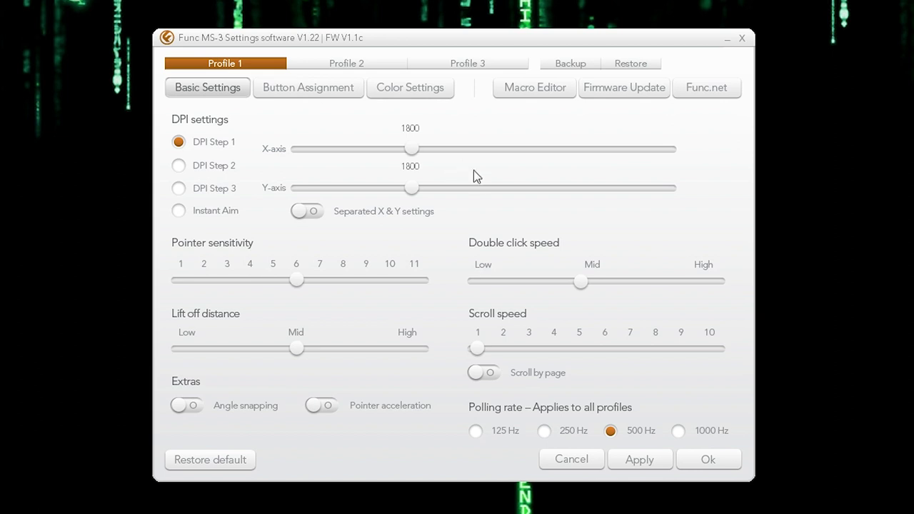
click(648, 459)
Try Profile 1's DPI Step 1 at 450 on both axes, and set and apply it back at 1800
drag(413, 150, 324, 160)
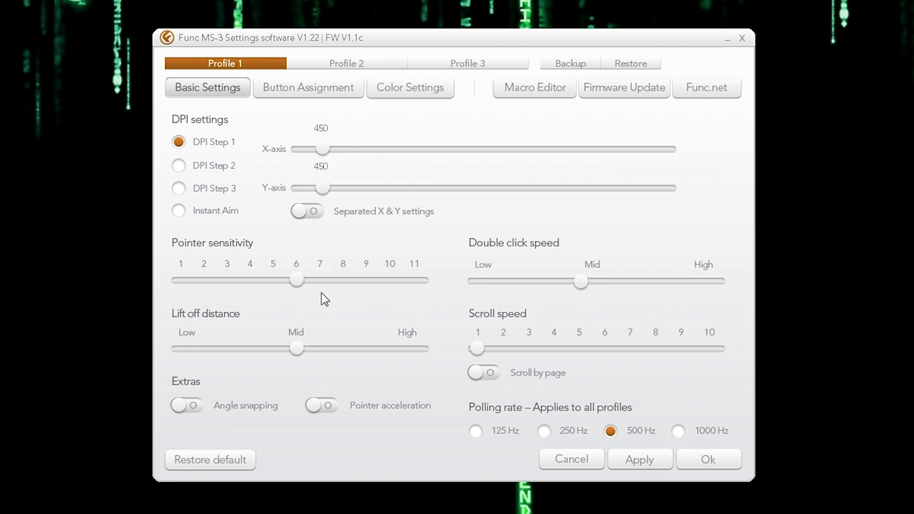
click(653, 461)
drag(325, 150, 417, 152)
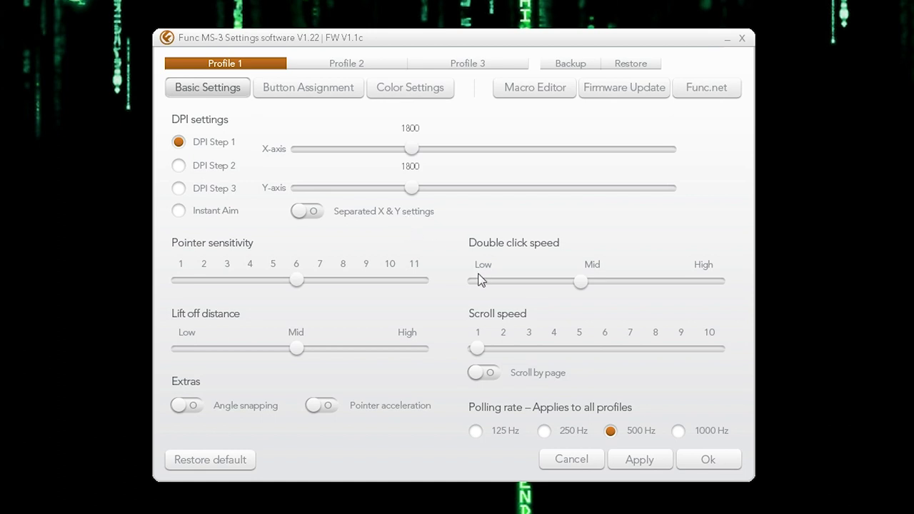
click(633, 457)
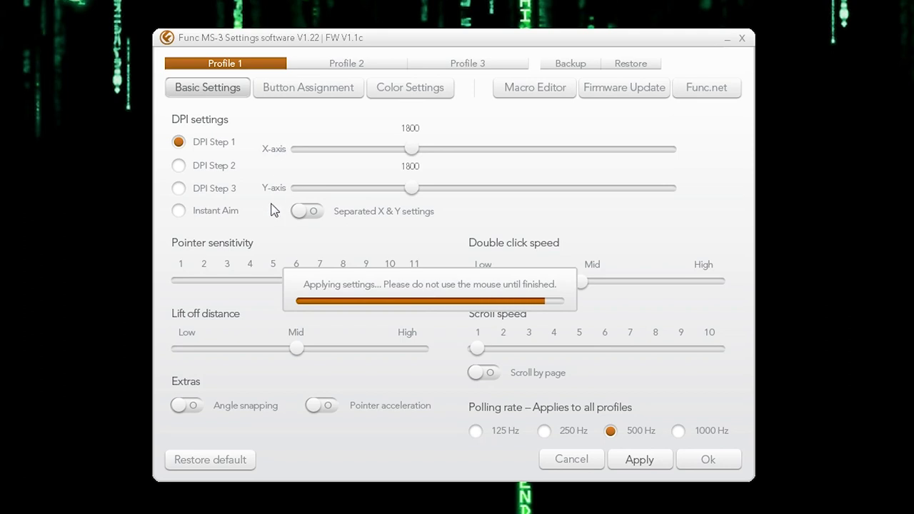
Separate the X and Y settings for DPI Step 1, with 2340 for the X-axis and 1530 for the Y-axis
click(312, 213)
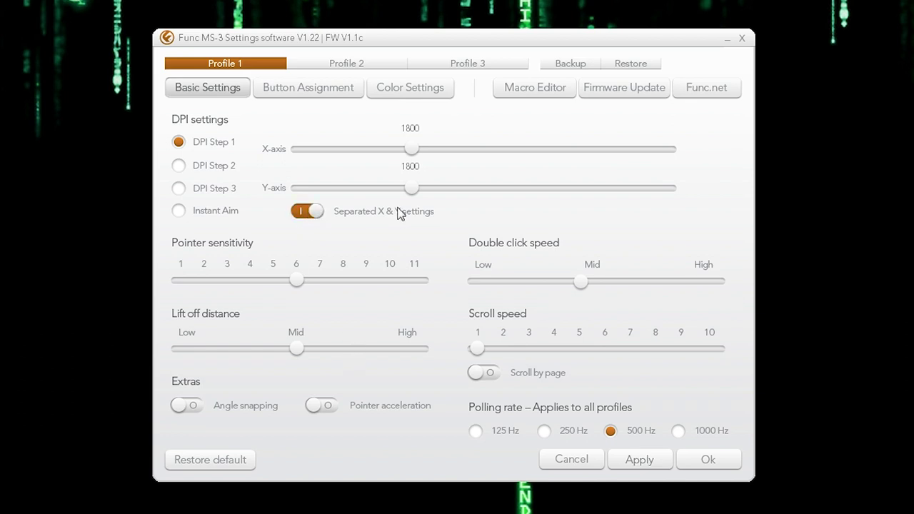
drag(413, 189, 394, 190)
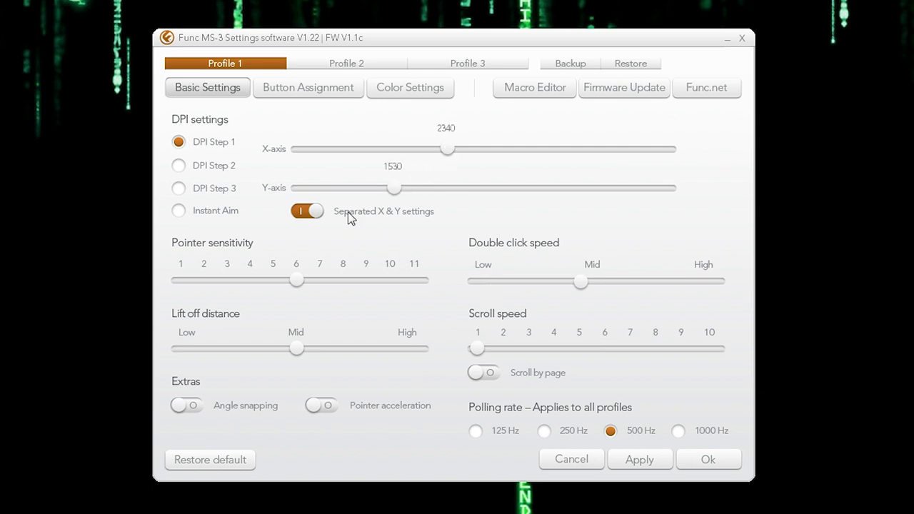
Adjust the DPI Step 2 resolution slightly, and view the DPI Step 3 and Instant Aim settings
click(178, 167)
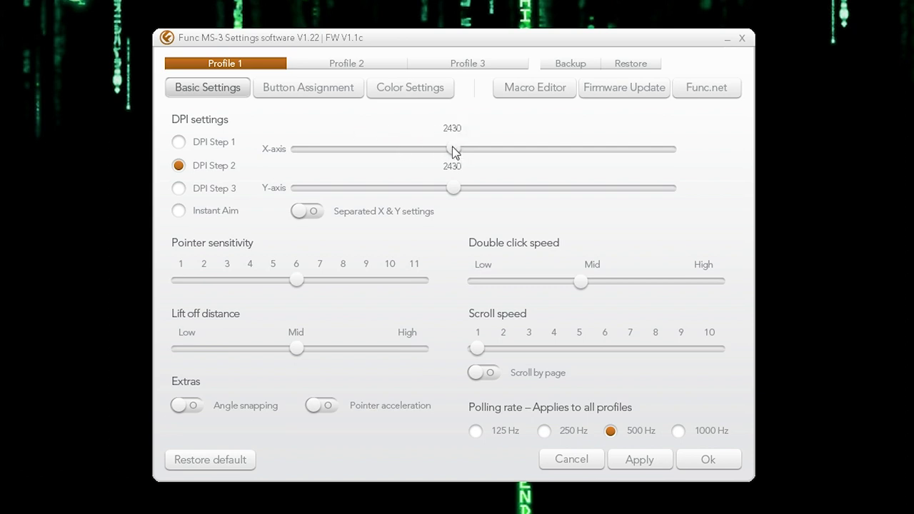
drag(453, 149, 459, 150)
click(178, 189)
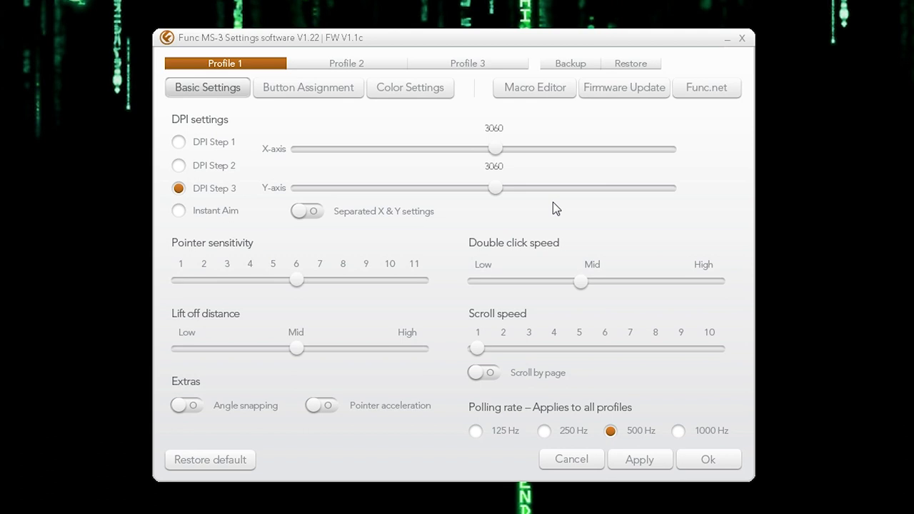
click(178, 212)
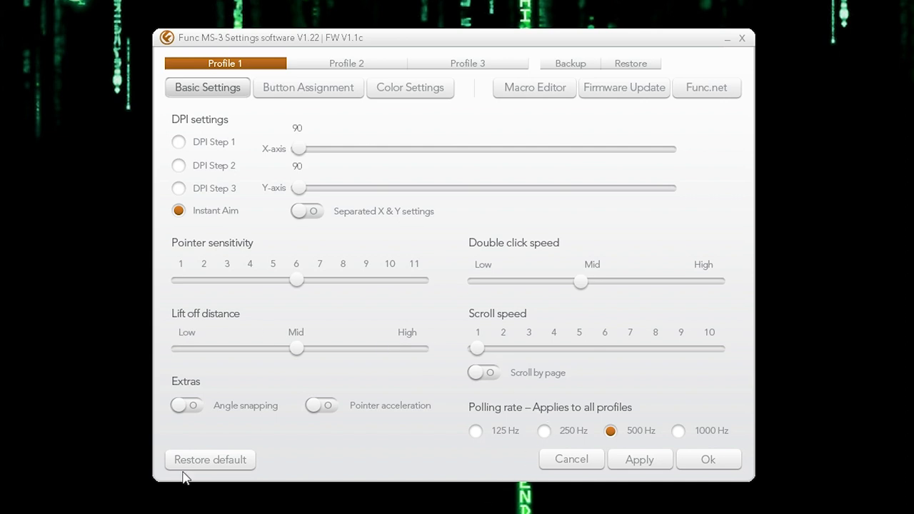
Toggle angle snapping, pointer acceleration and scroll by page on and back off
click(191, 407)
click(331, 407)
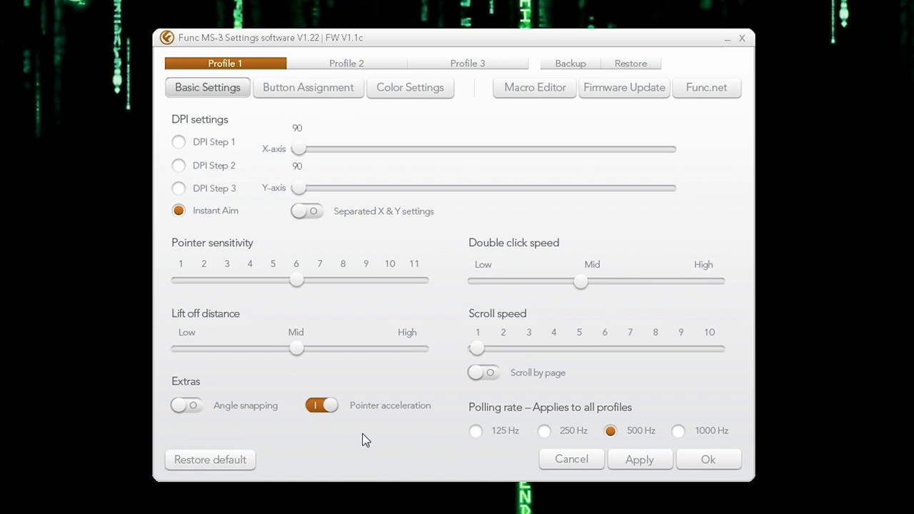
click(323, 406)
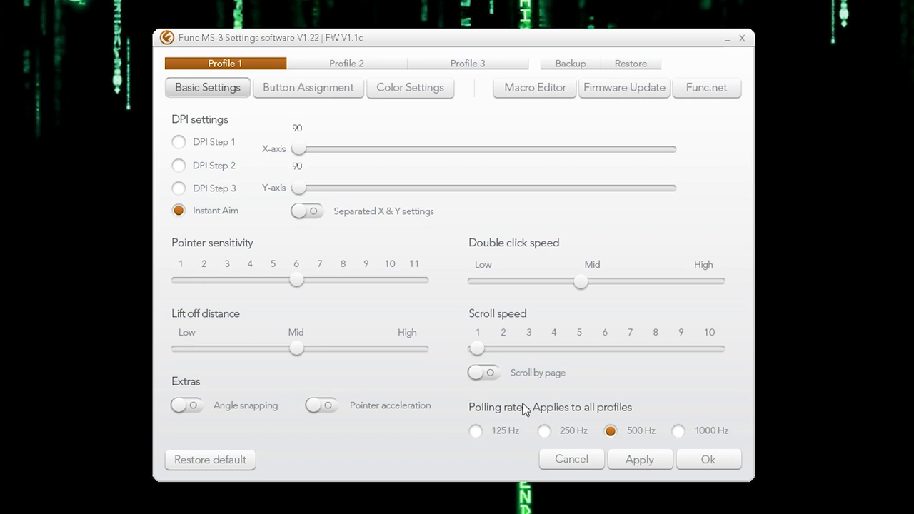
click(488, 373)
click(489, 373)
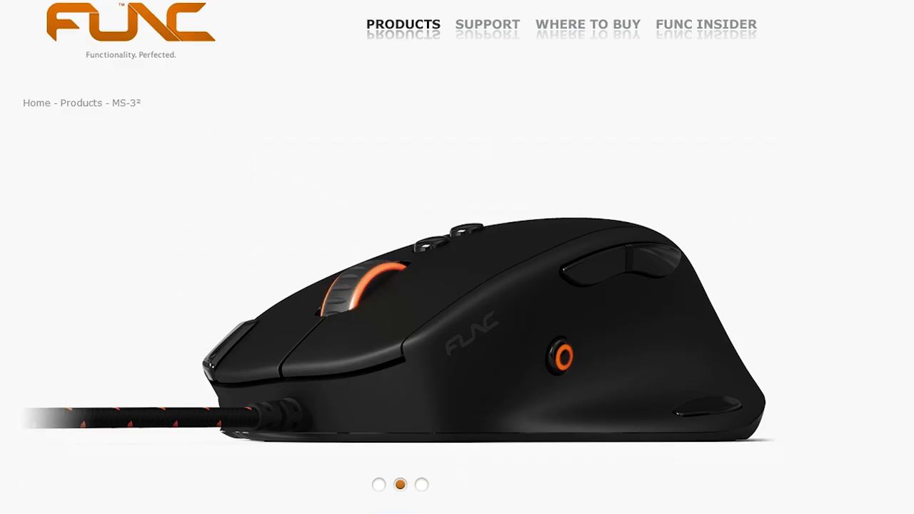
Test the scroll speed in the web browser by browsing the Func MS-3² product page down to its features and back up
scroll(817, 157, down, 1)
scroll(818, 157, down, 8)
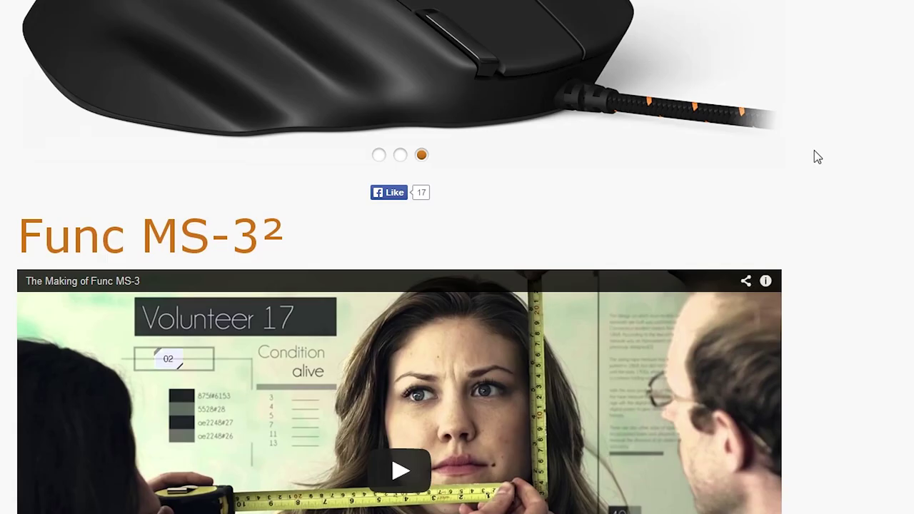
scroll(810, 199, down, 9)
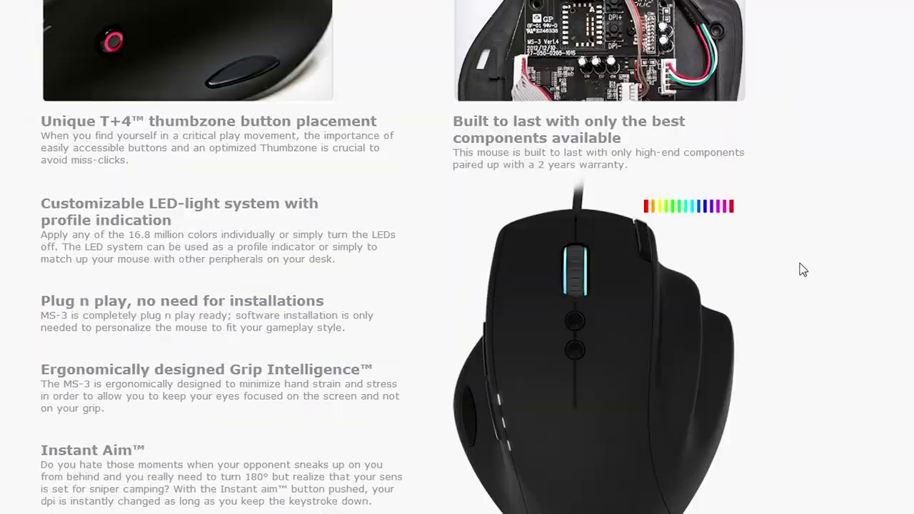
scroll(787, 320, up, 2)
scroll(790, 322, up, 16)
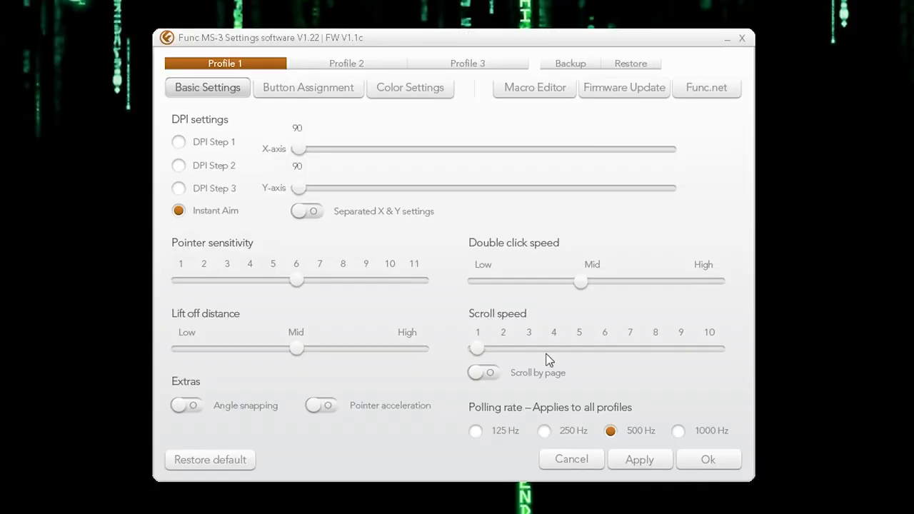
Raise the scroll speed to 10, lower it to about 6, and apply the settings
drag(476, 350, 683, 350)
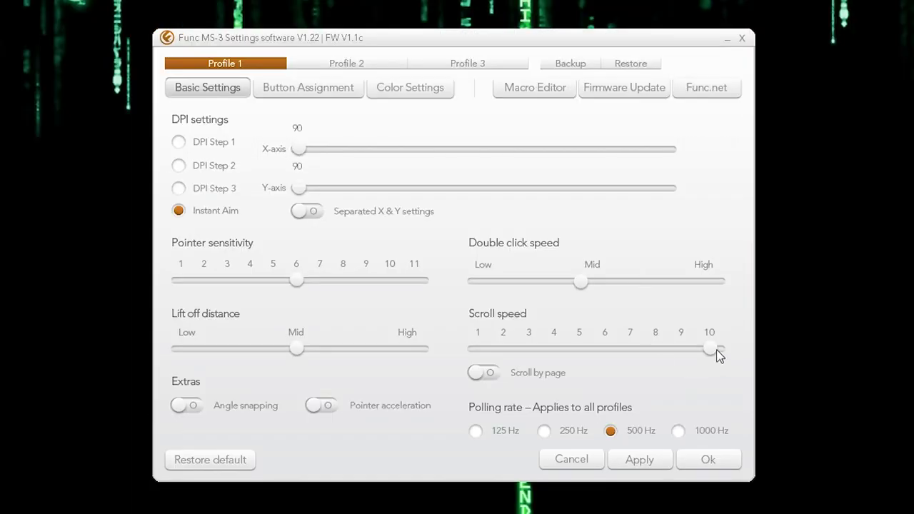
drag(716, 351, 608, 350)
click(646, 464)
Review the command categories that can be assigned to mouse button 1, keeping its left click assignment
click(300, 91)
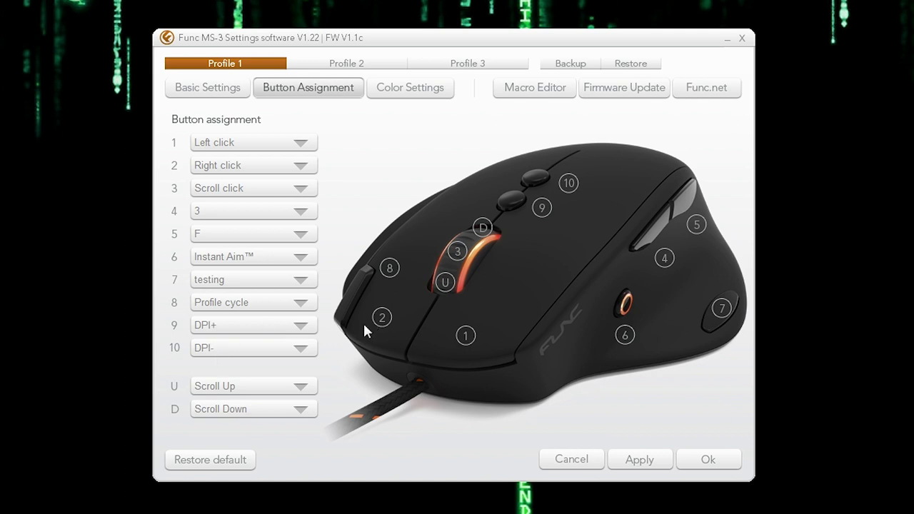
click(299, 145)
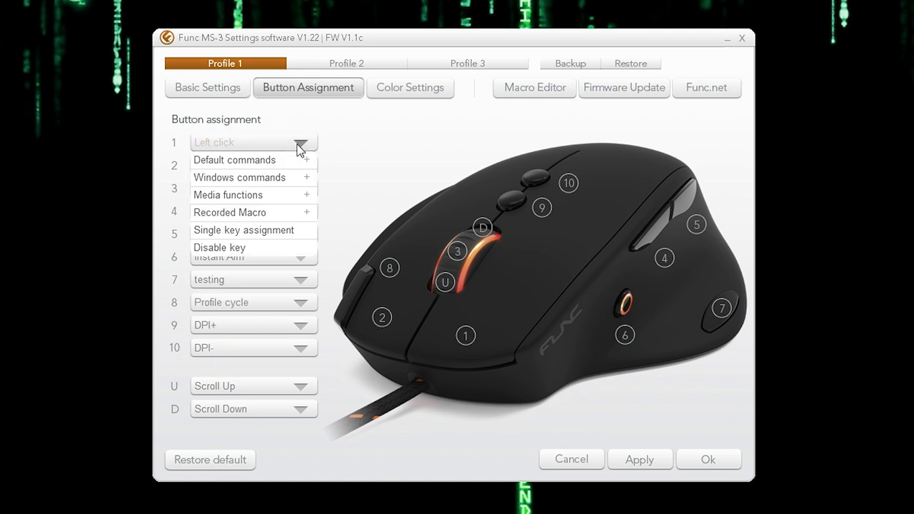
mouse_move(270, 167)
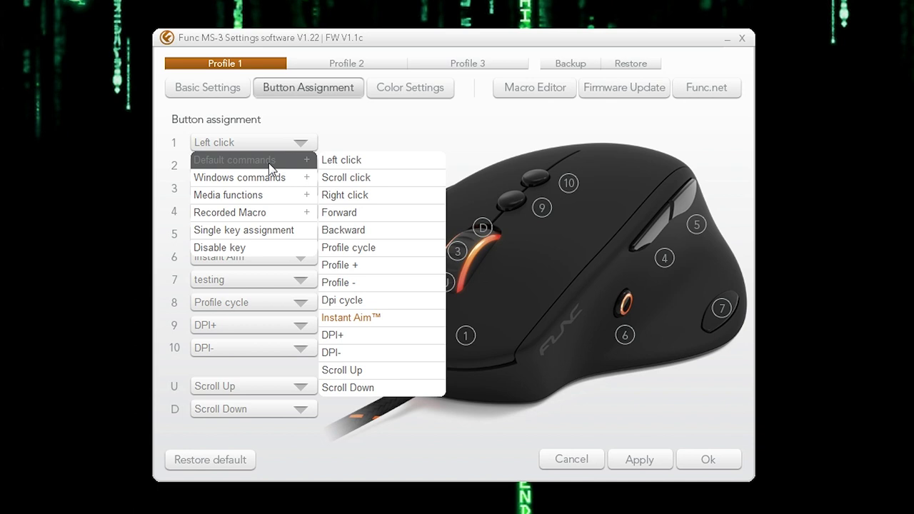
mouse_move(284, 183)
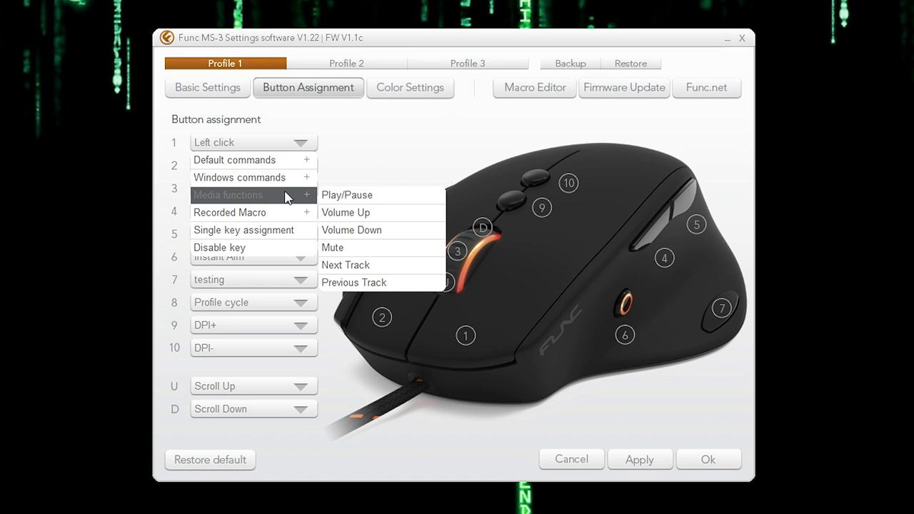
mouse_move(292, 219)
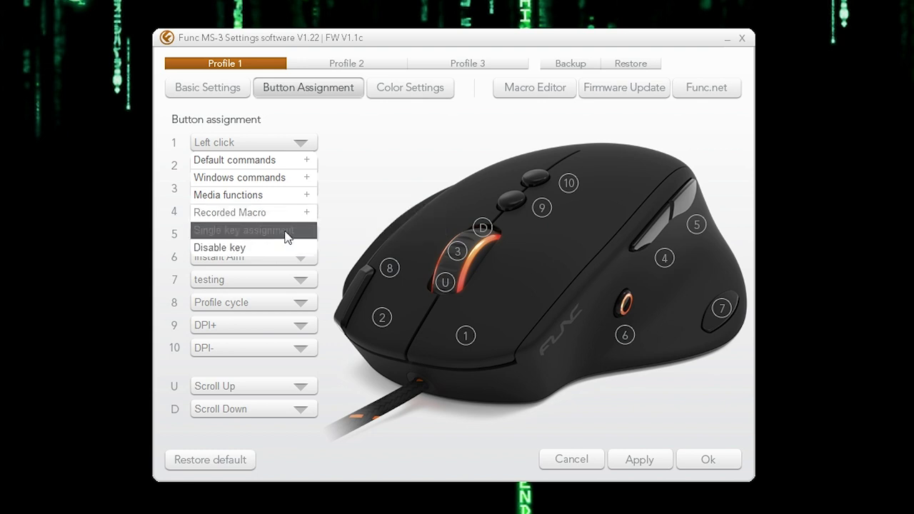
click(374, 198)
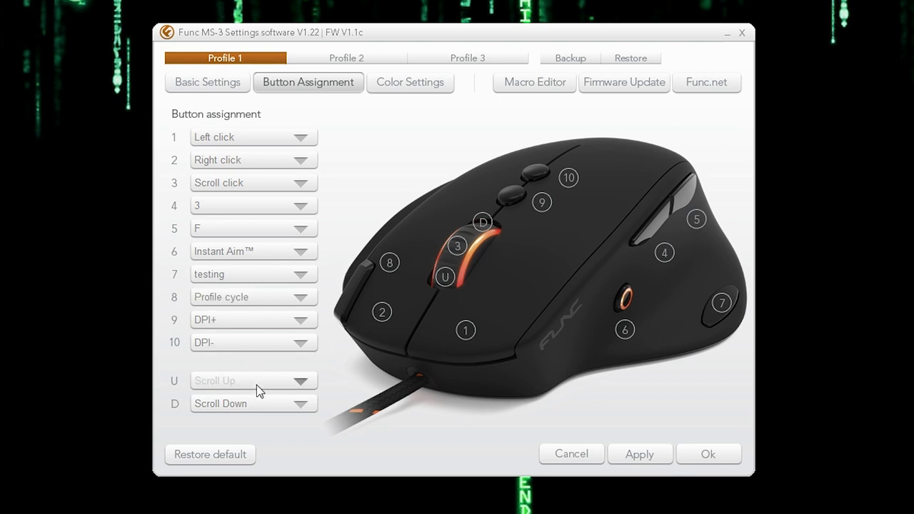
Open the assignment options for the wheel's scroll-up action
click(304, 383)
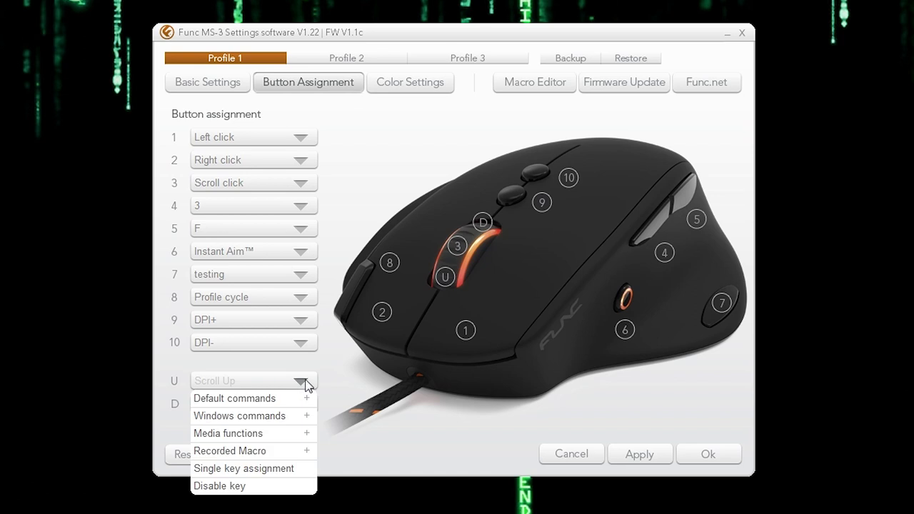